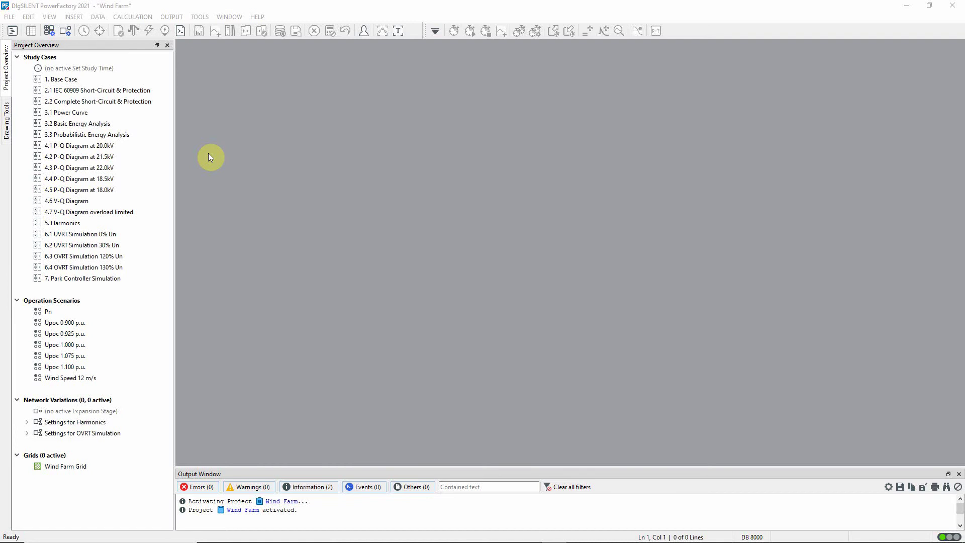
Activate the 6.1 UVRT Simulation 0% Un study case from its context menu
right_click(113, 233)
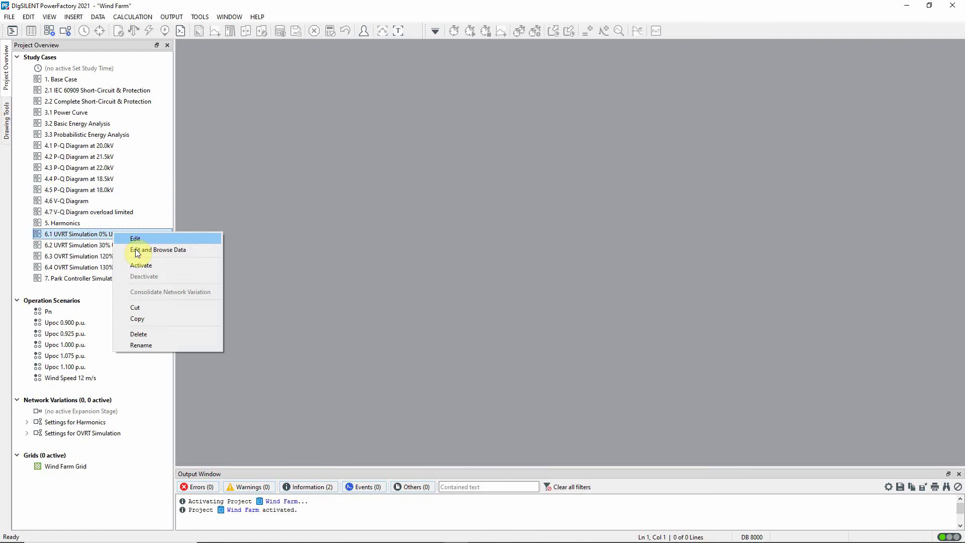
click(179, 266)
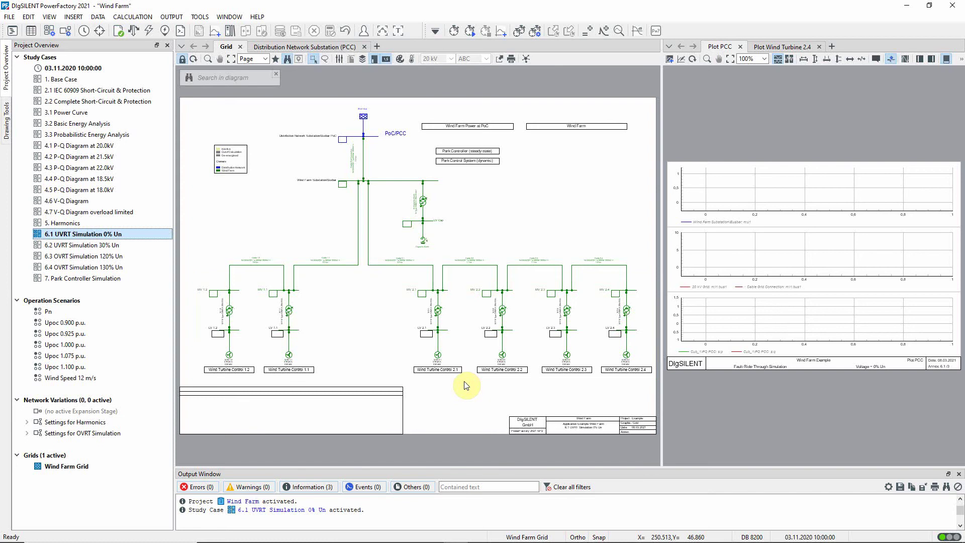
Open the Composite Model settings of Wind Turbine Control 1.2 from the Grid diagram
double_click(249, 369)
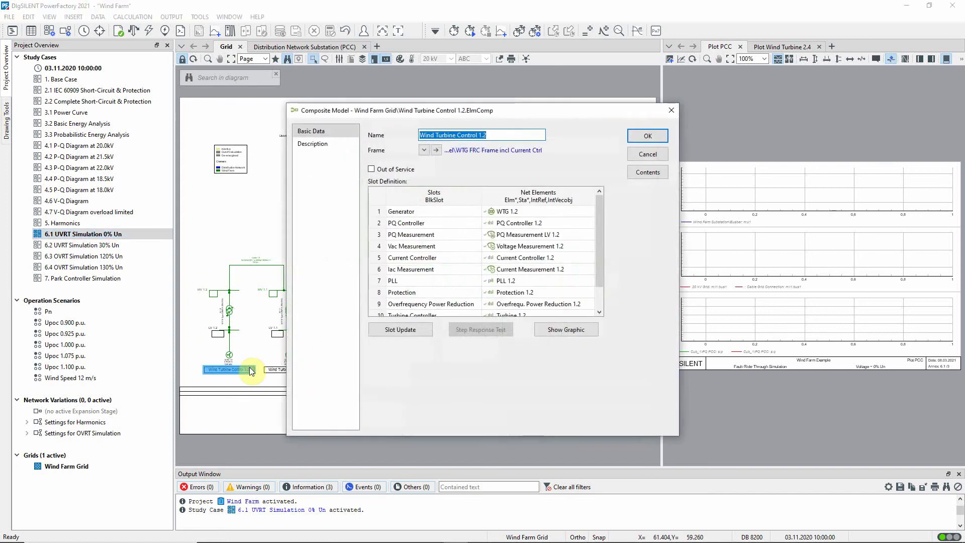
click(653, 256)
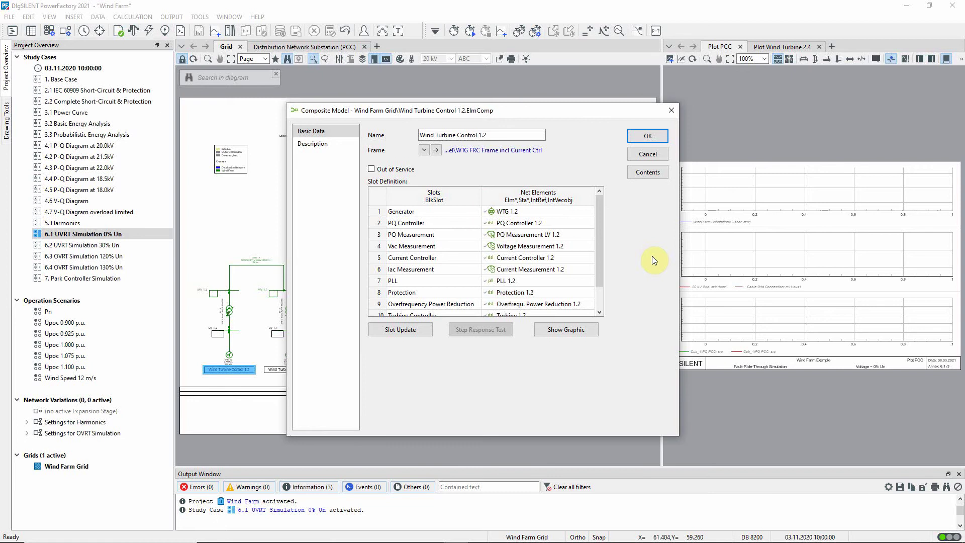
Display the WTG FRC Frame incl Current Ctrl block diagram and cancel the Composite Model dialog
click(569, 332)
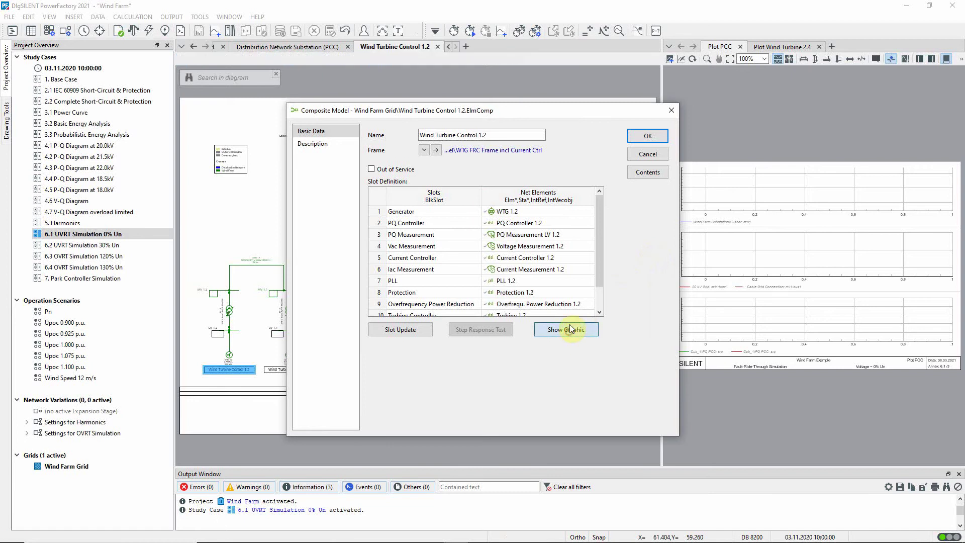
drag(458, 116, 810, 133)
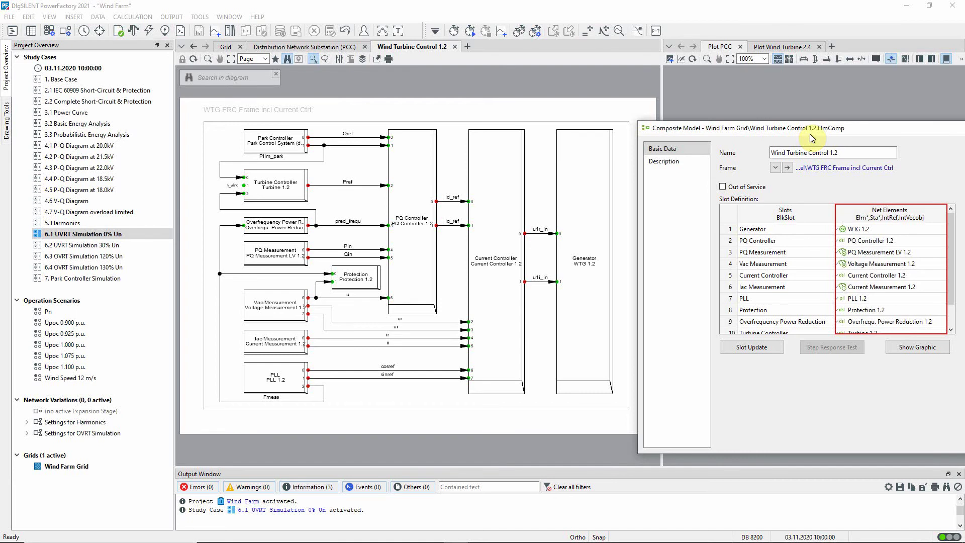
drag(810, 134, 700, 152)
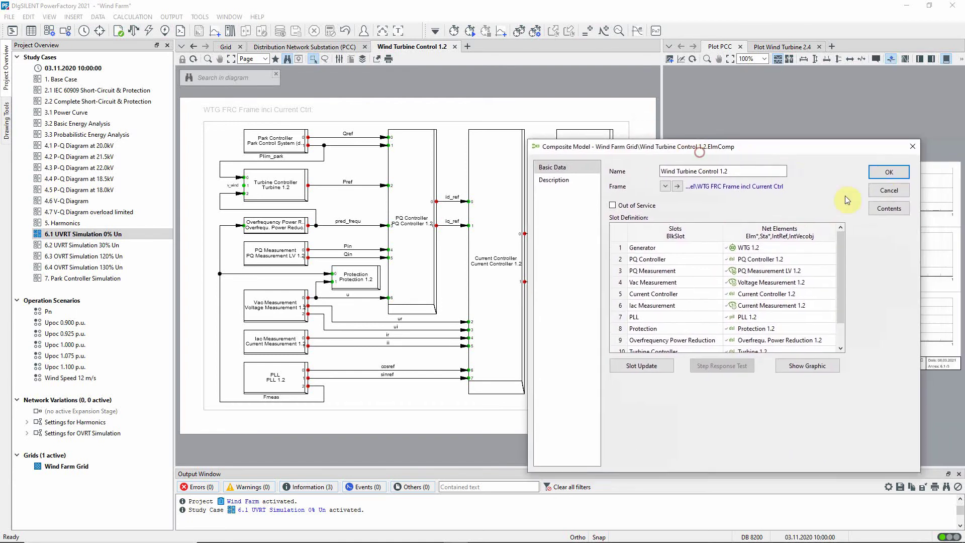
click(888, 190)
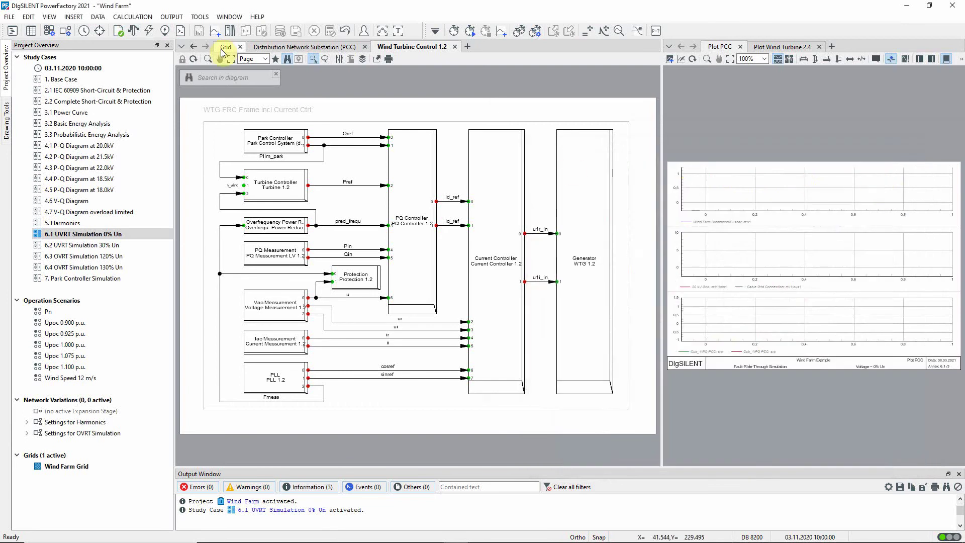
Return to the Grid diagram and list Short-Circuit Event 0% Un (0 s) and CB3 (0,1 s)
click(225, 48)
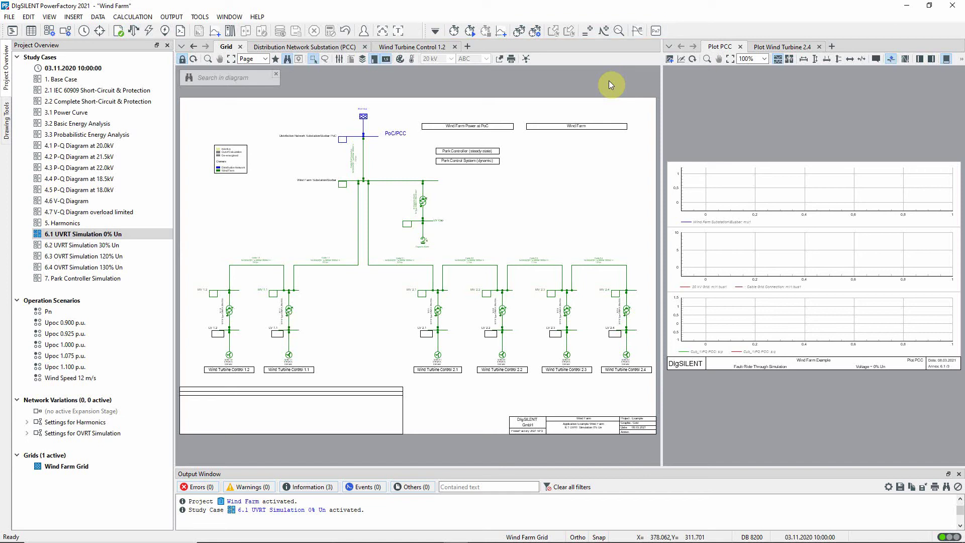
click(604, 34)
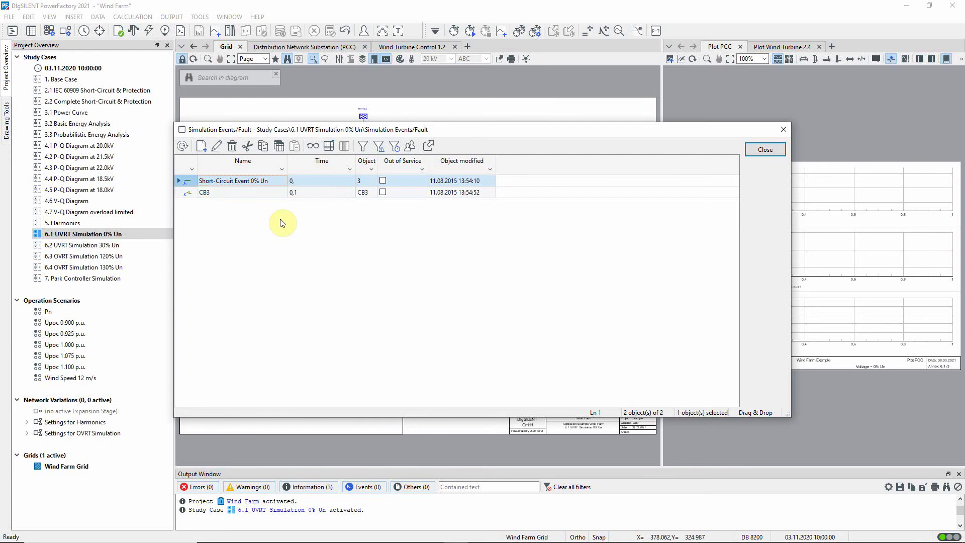
Mark Short-Circuit Event 0% Un in the Distribution Network Substation diagram and close the events list
click(193, 182)
right_click(194, 184)
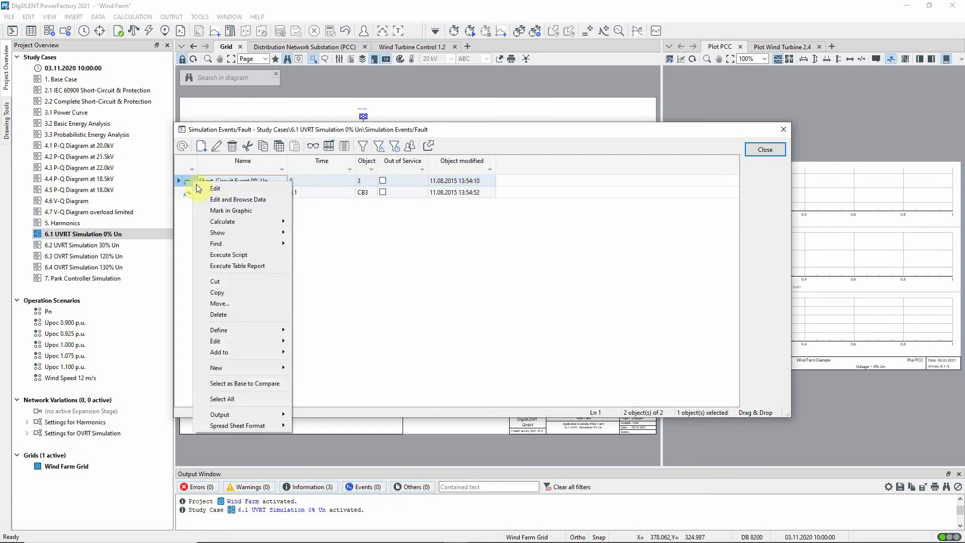
click(217, 212)
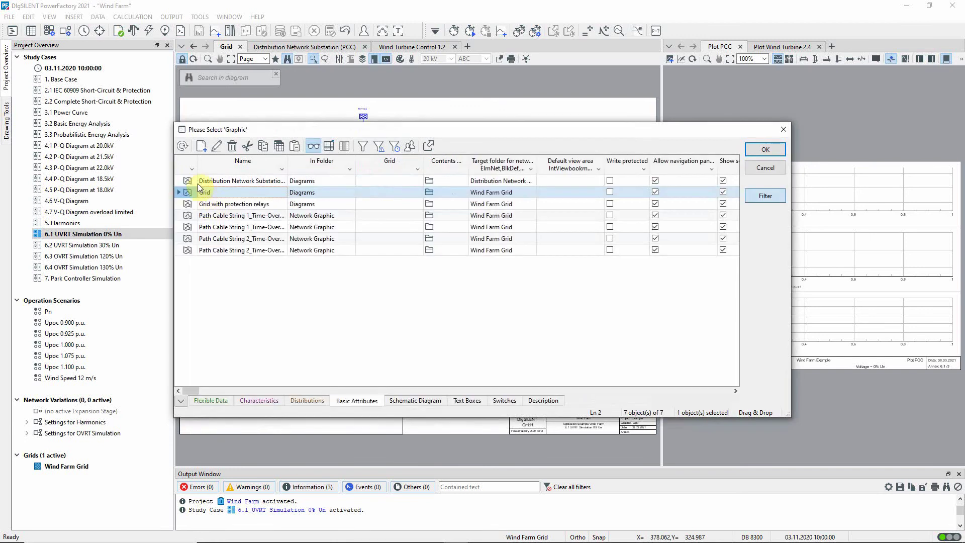
click(197, 184)
click(764, 149)
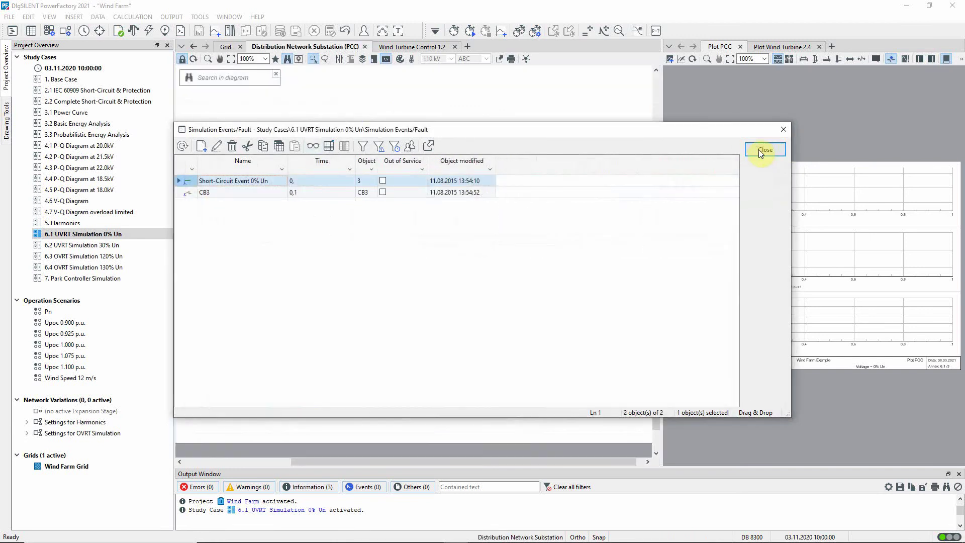
click(758, 150)
drag(663, 155, 670, 154)
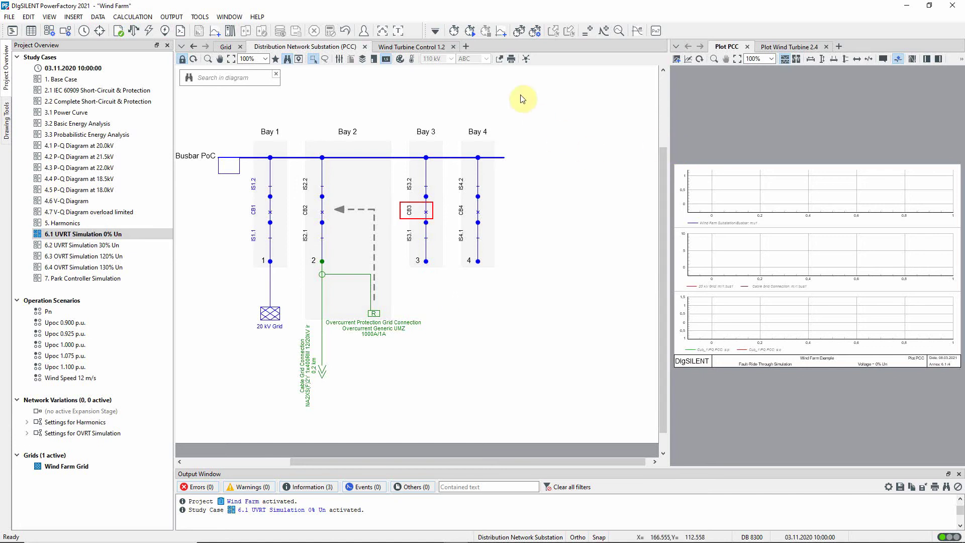
Calculate RMS balanced initial conditions and set the simulation's absolute stop time to 1 s
click(454, 34)
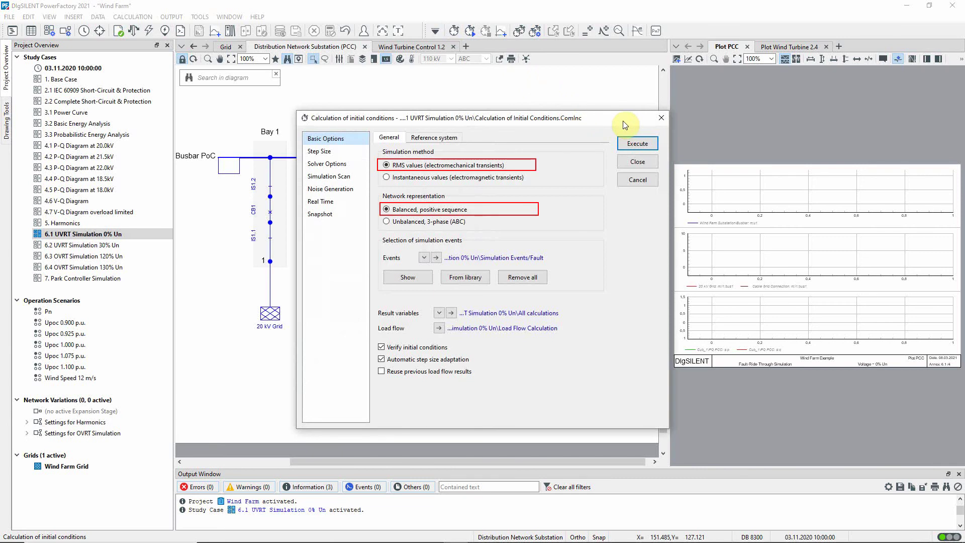
click(625, 144)
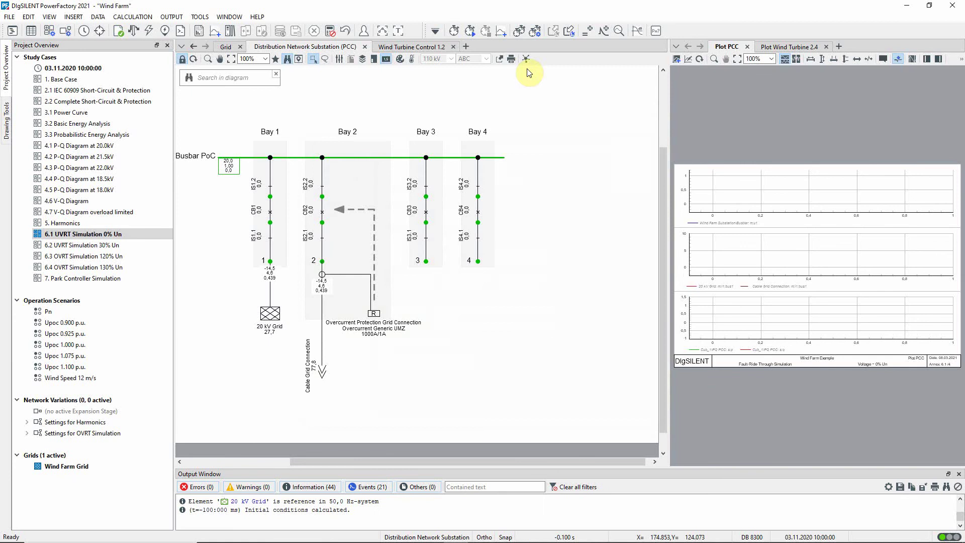
click(470, 32)
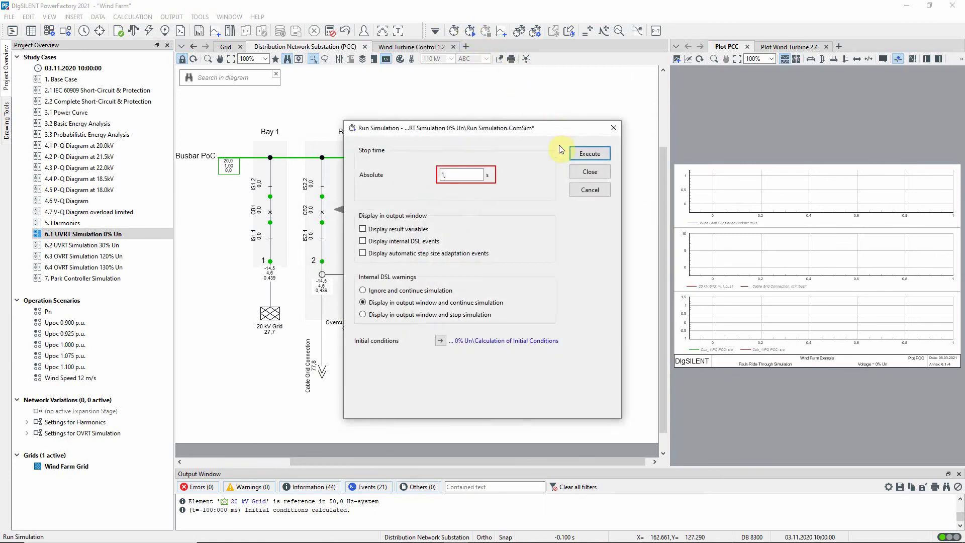
Execute the 1 s fault simulation and widen the Plot PCC pane to enlarge its curves
click(577, 153)
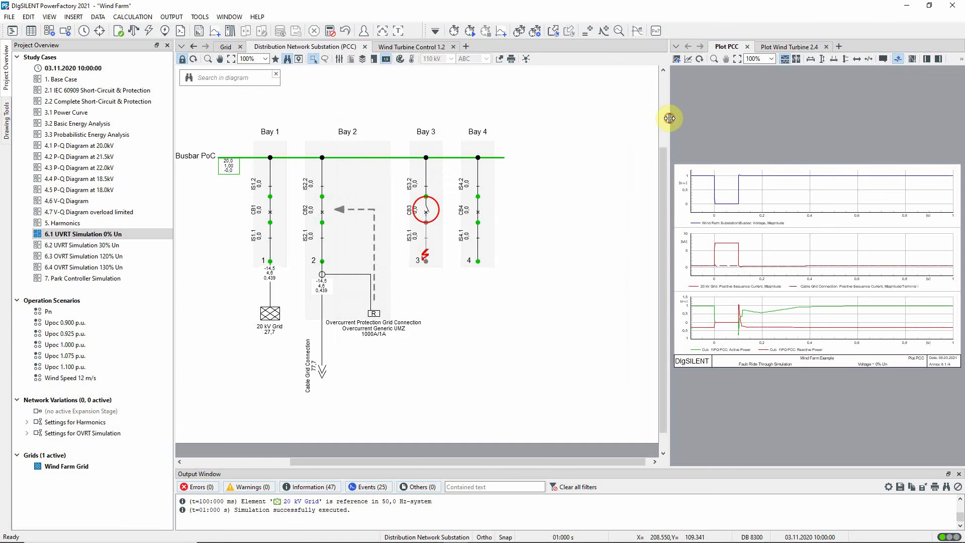
drag(671, 119, 431, 108)
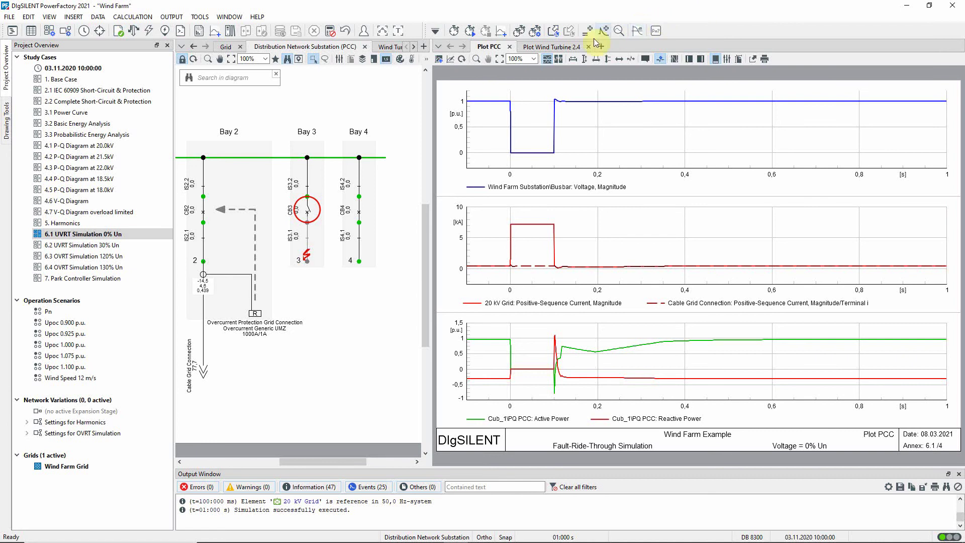
Show the Plot Wind Turbine 2.4 tab with WTG voltage and reactive current curves
click(571, 47)
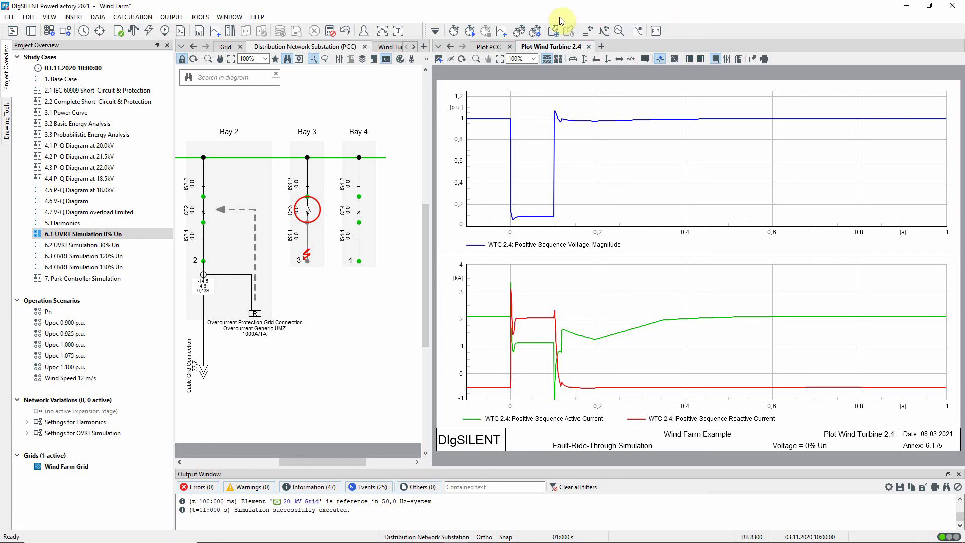
click(227, 46)
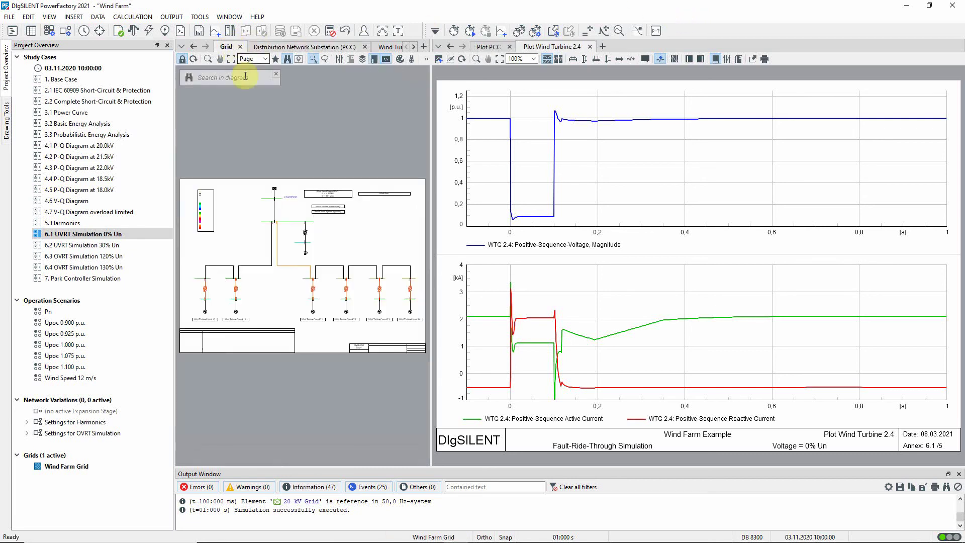
double_click(217, 319)
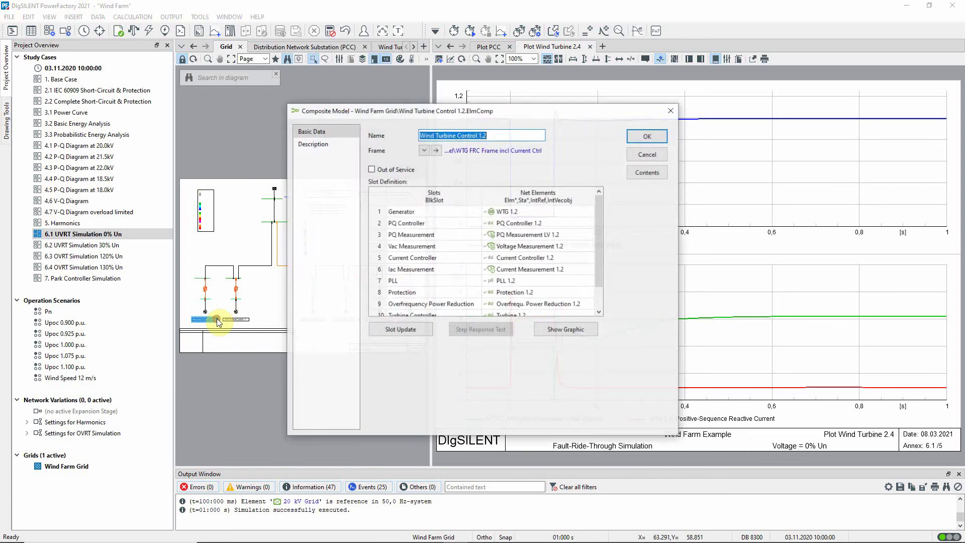
click(622, 204)
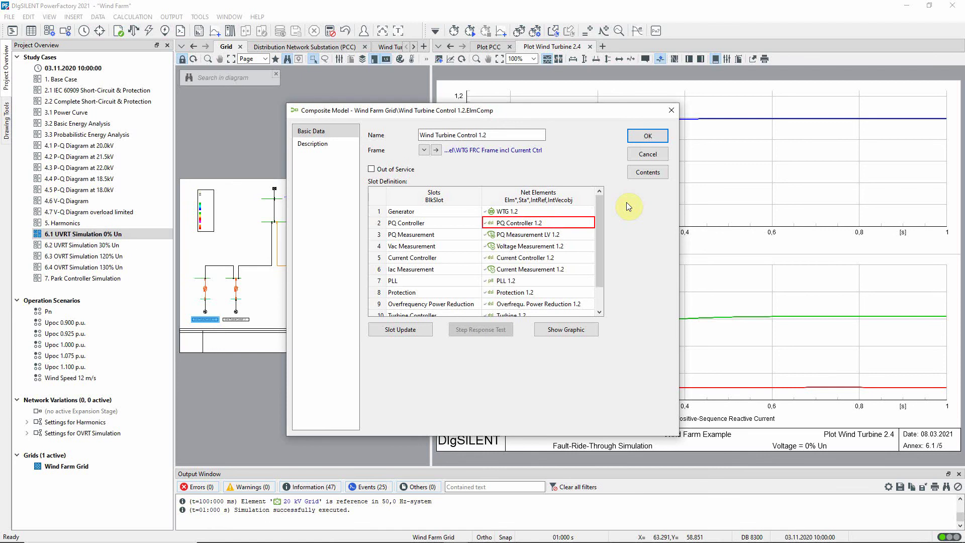
double_click(535, 222)
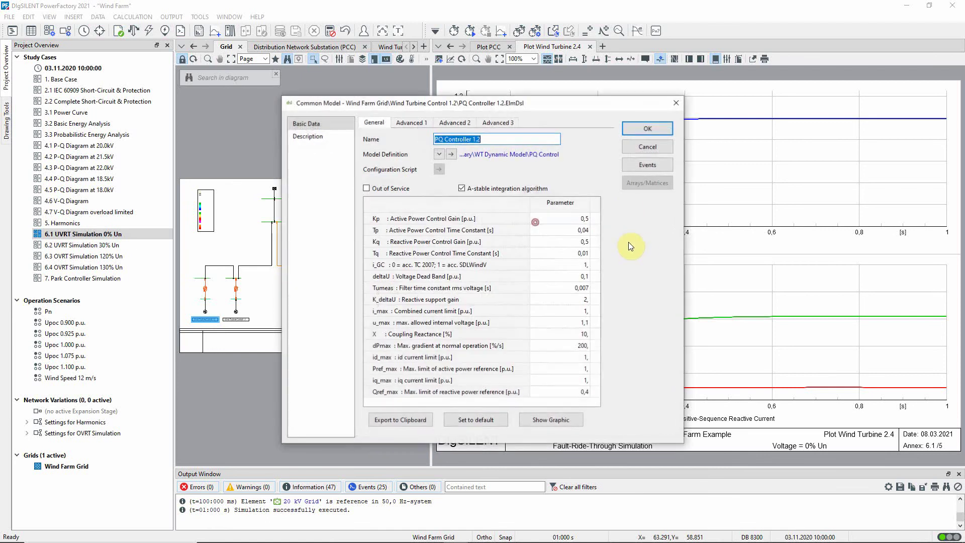
click(638, 246)
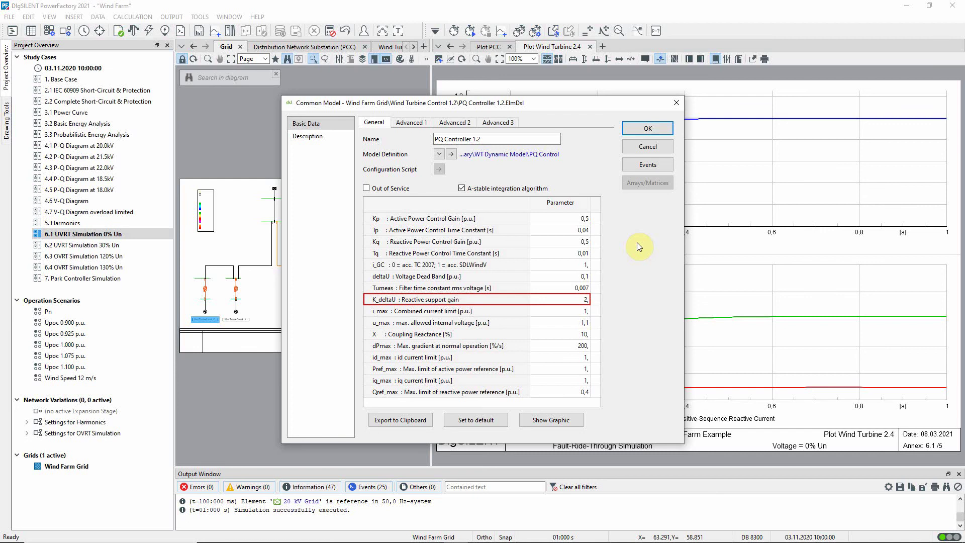
click(655, 151)
click(657, 149)
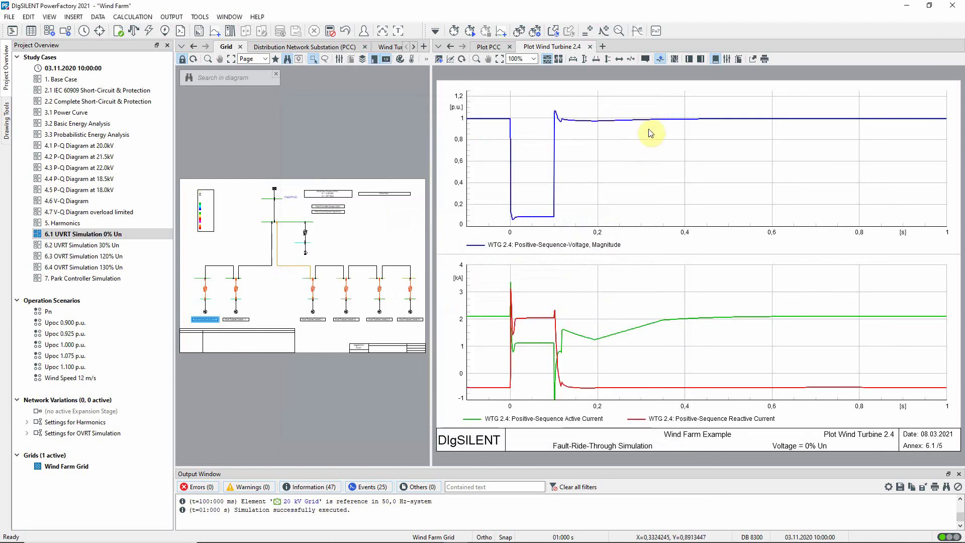
Activate the 6.2 UVRT Simulation 30% Un study case from its context menu
right_click(143, 245)
click(184, 272)
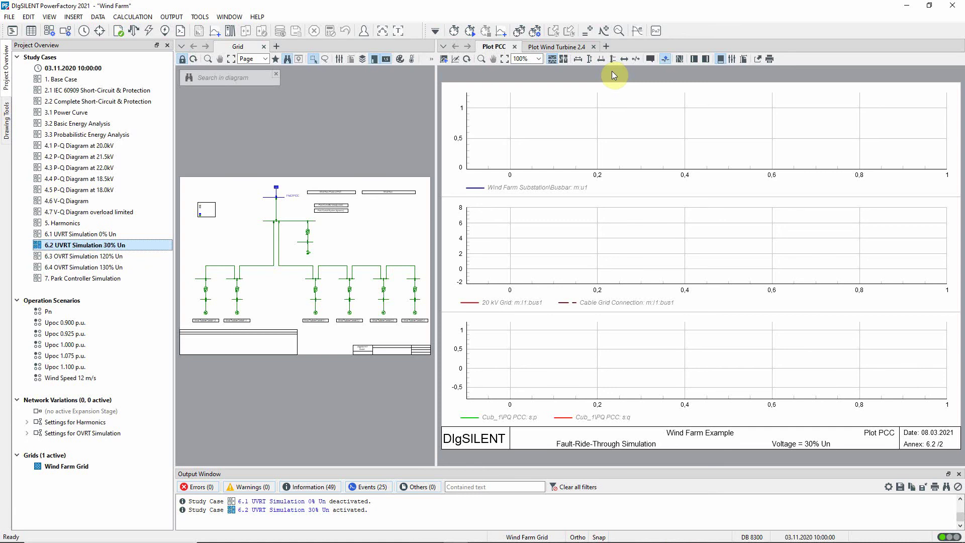
click(603, 31)
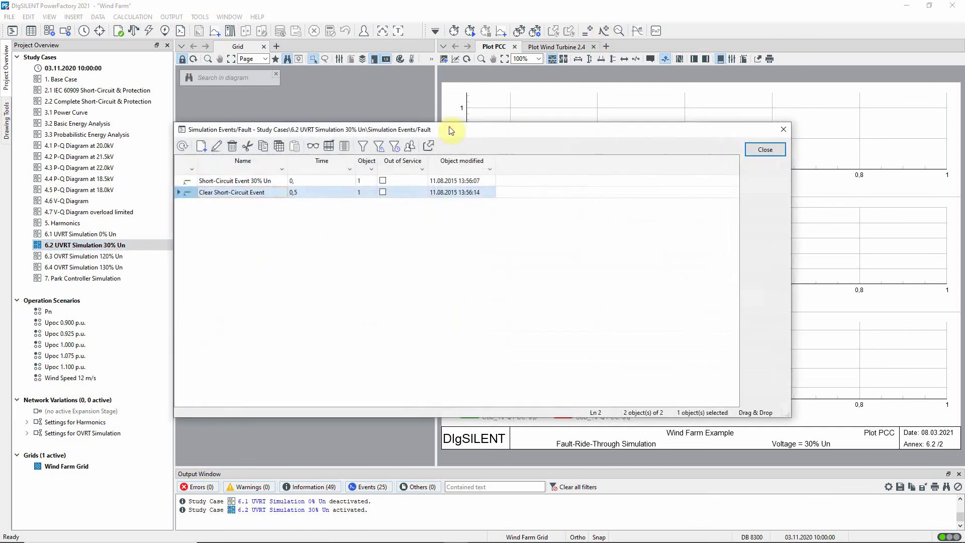
double_click(192, 183)
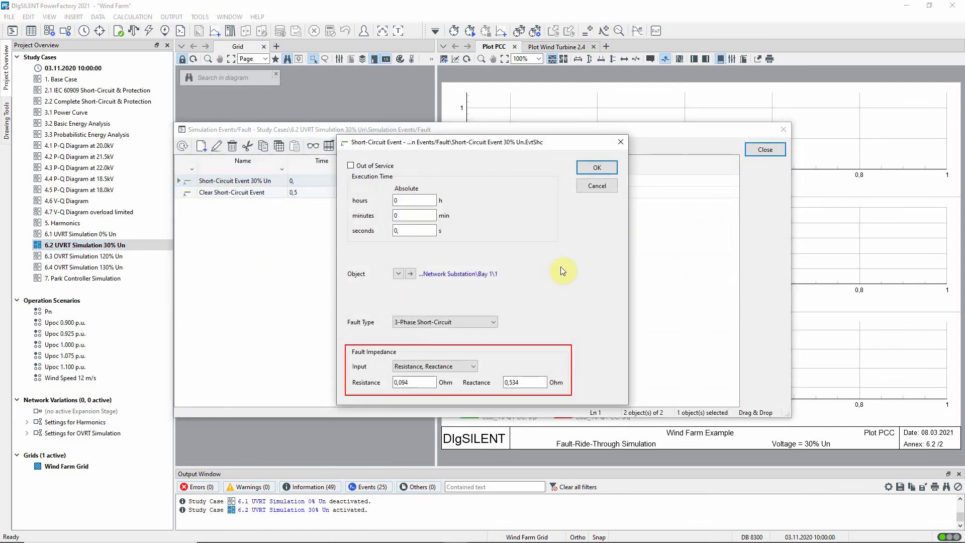
click(598, 187)
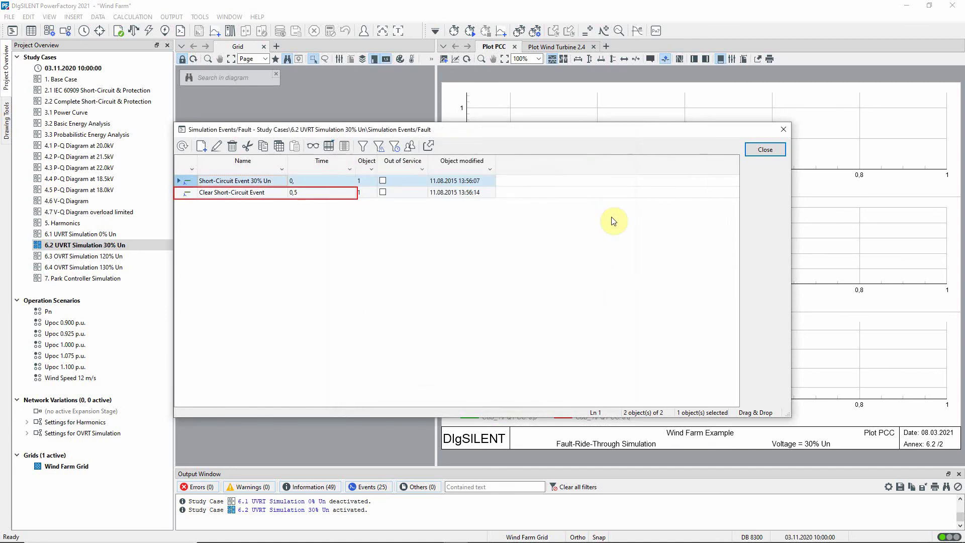
click(757, 152)
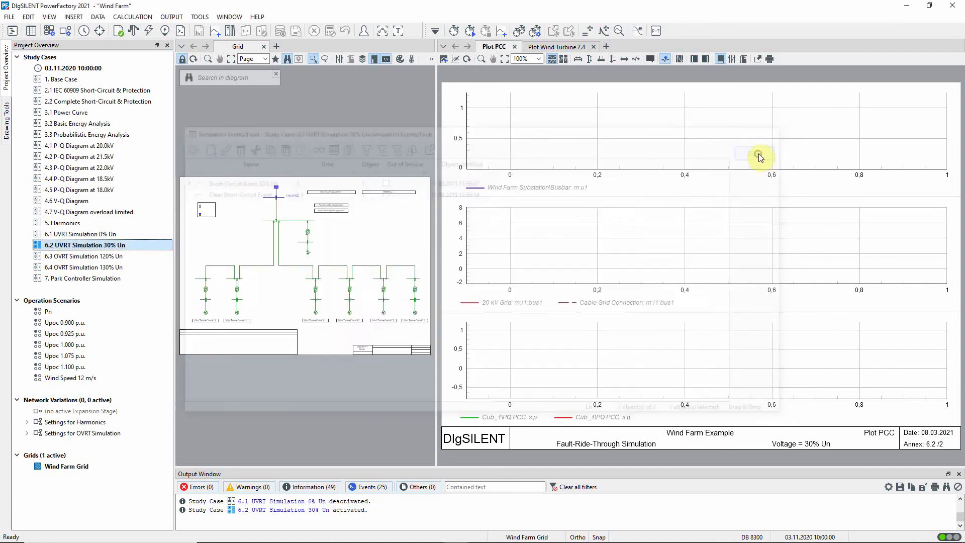
Calculate initial conditions, then execute the 30% Un simulation to fill the PCC plots
click(454, 31)
click(631, 146)
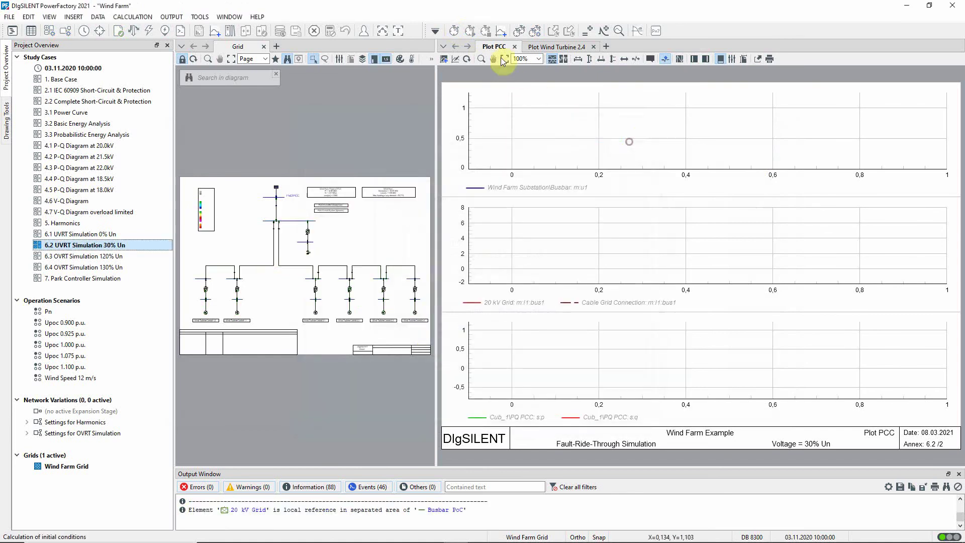
click(470, 30)
click(590, 154)
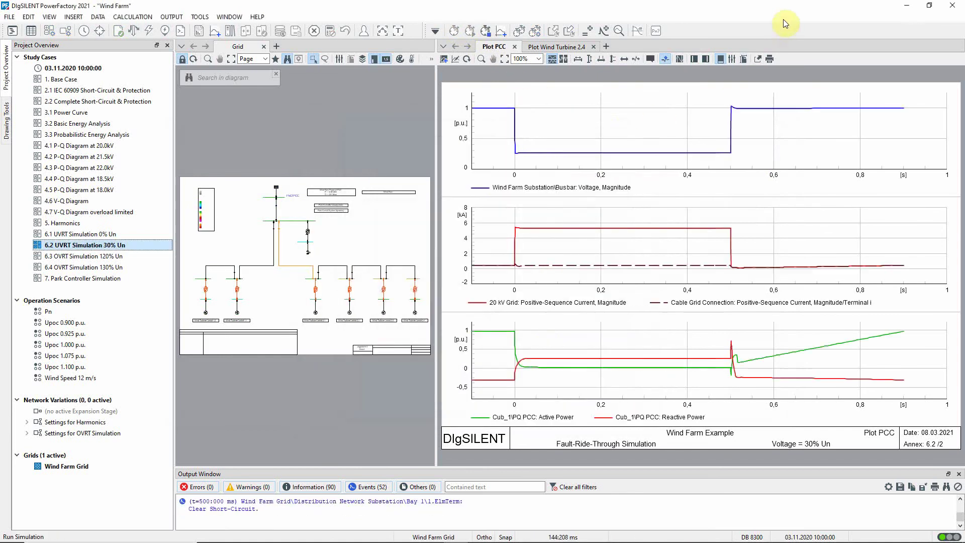